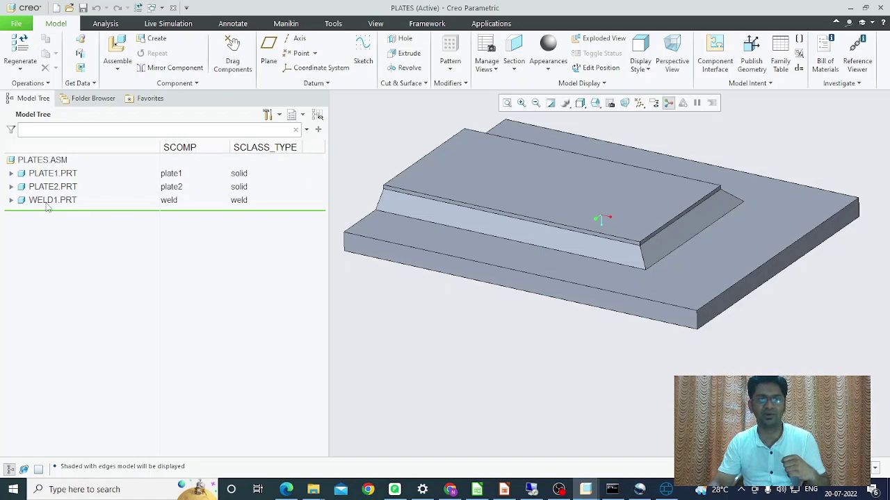
# Step: Highlight WELD1, PLATE1 and PLATE2 one at a time in the PLATES assembly to examine each component
pyautogui.click(47, 206)
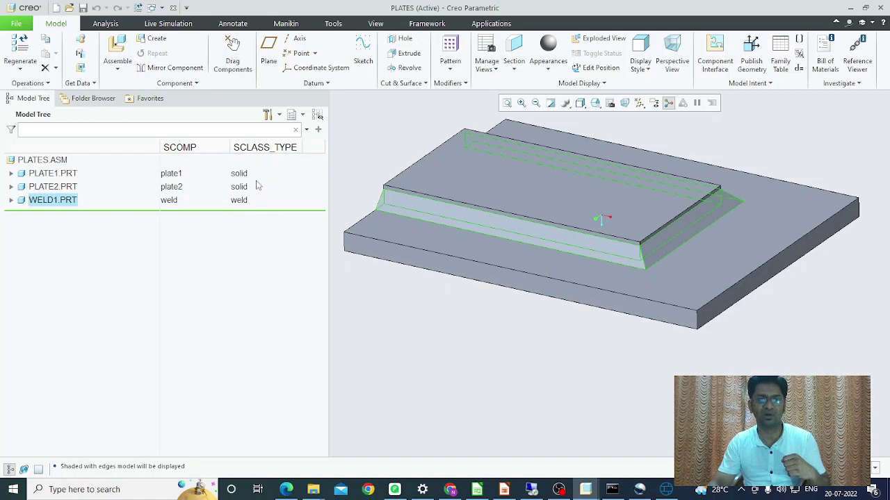
pyautogui.click(61, 176)
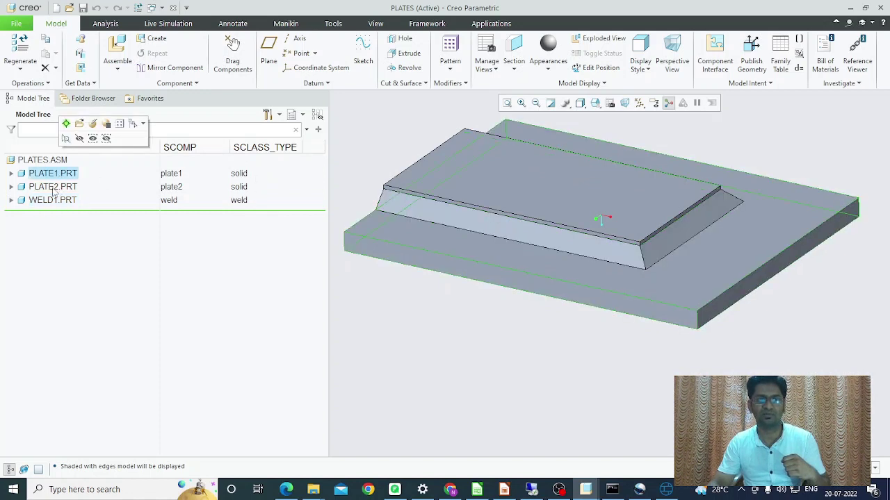
pyautogui.click(54, 187)
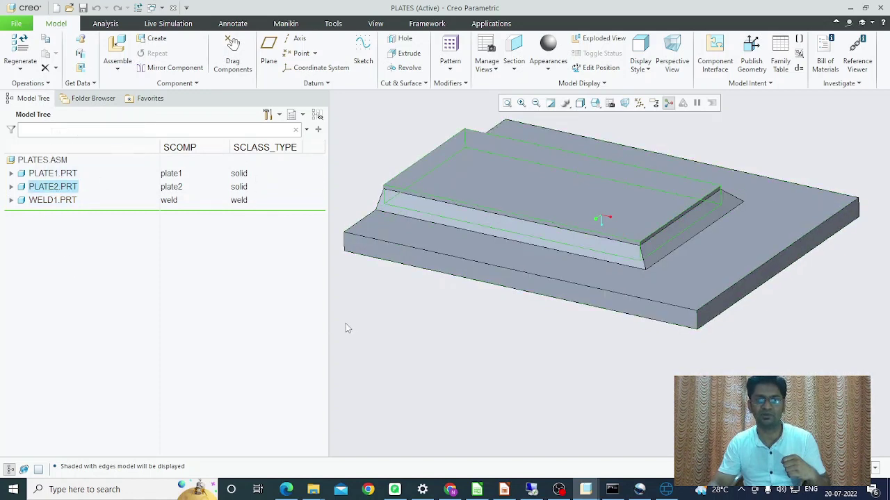
pyautogui.click(491, 342)
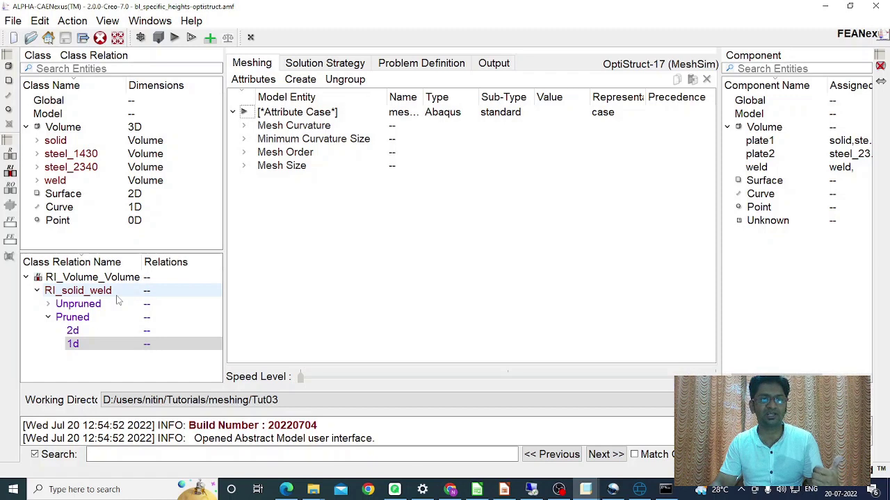
# Step: Create a 2D structured layers attribute of the Specific Heights type on the pruned 1d relation of RI_solid_weld
pyautogui.click(73, 347)
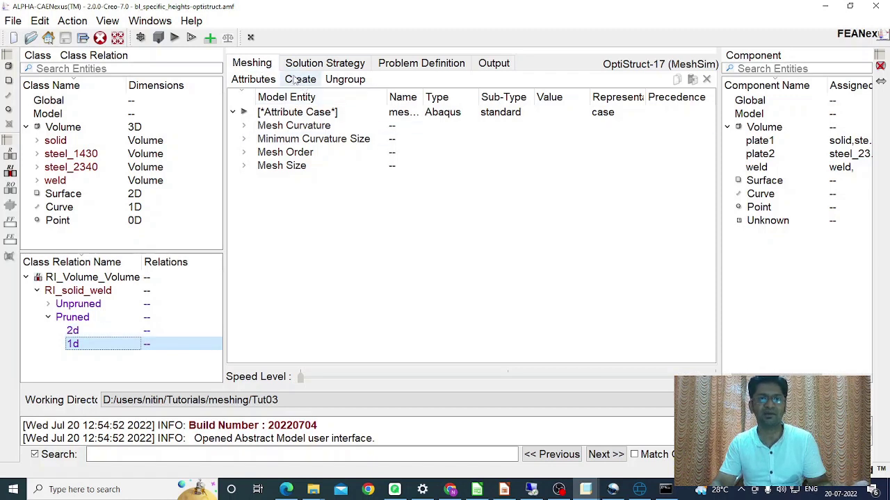
pyautogui.click(300, 80)
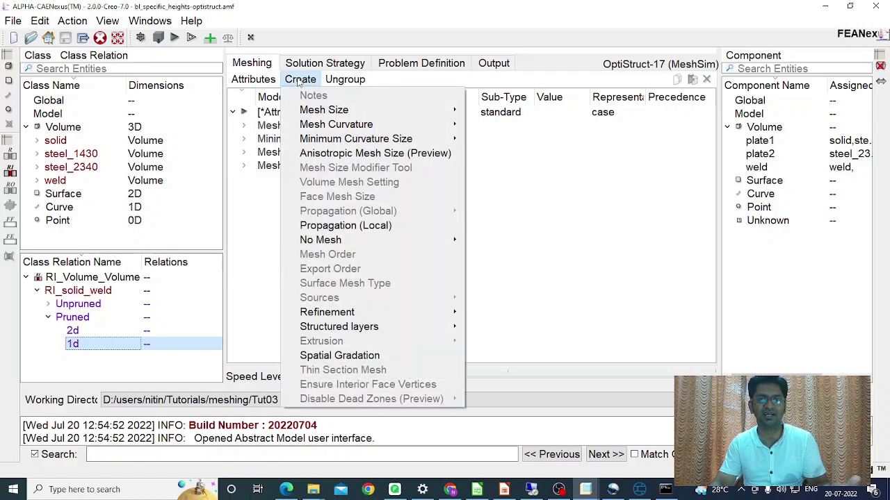
pyautogui.moveTo(347, 331)
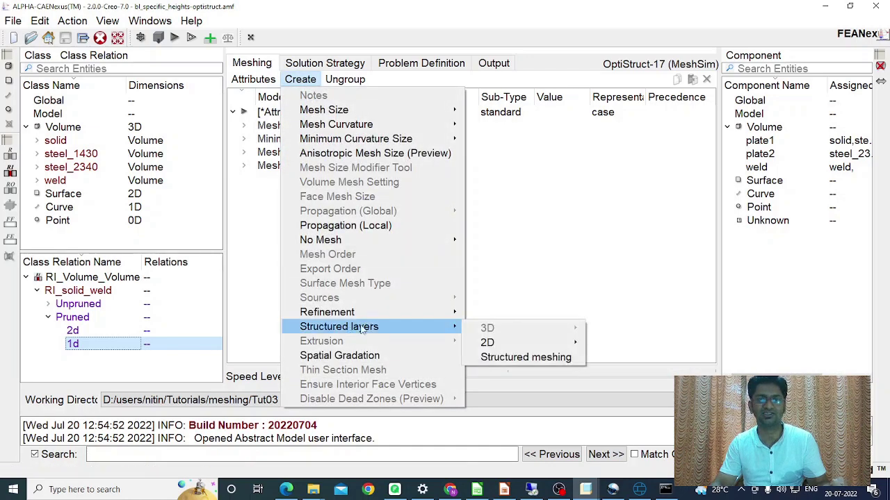
pyautogui.moveTo(498, 342)
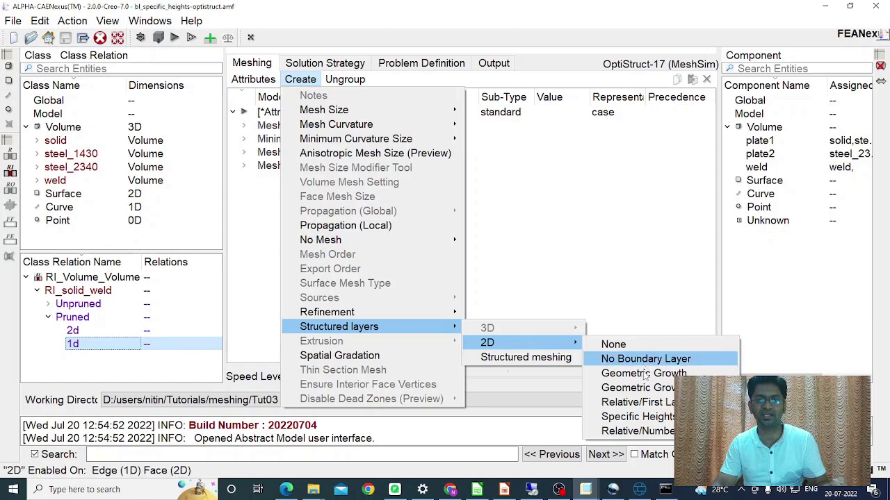
pyautogui.click(631, 417)
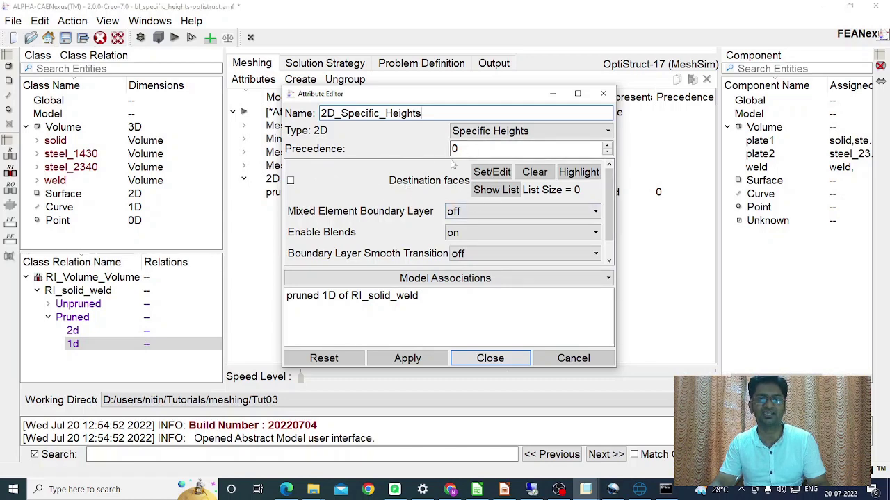
# Step: Open the attribute's Layer Heights list for editing and add three rows to it
pyautogui.scroll(-2, 608, 227)
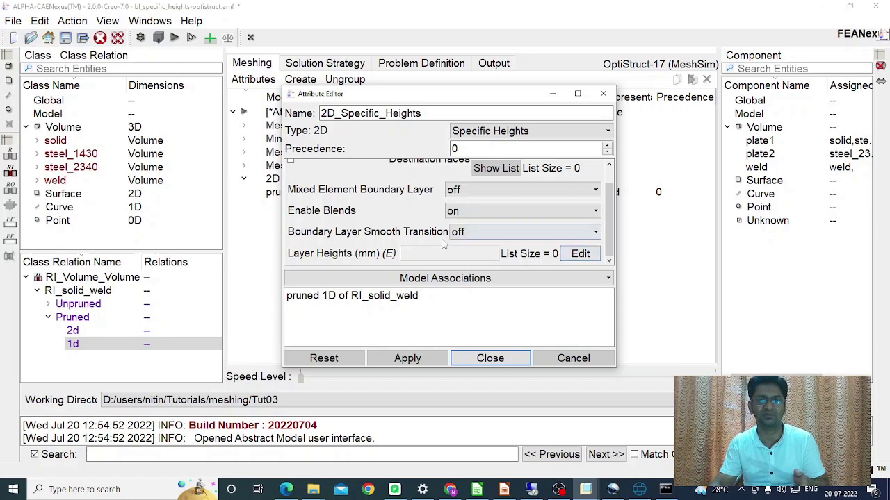
pyautogui.click(579, 255)
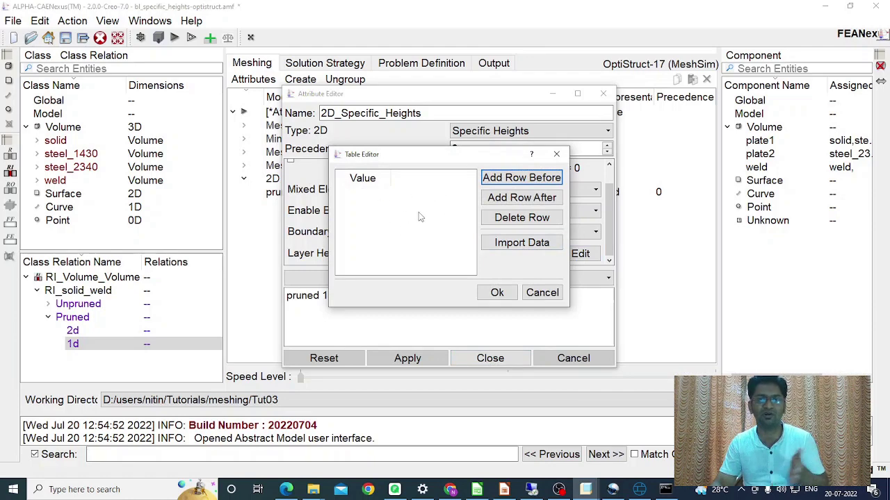
pyautogui.click(492, 180)
pyautogui.click(492, 179)
pyautogui.click(491, 180)
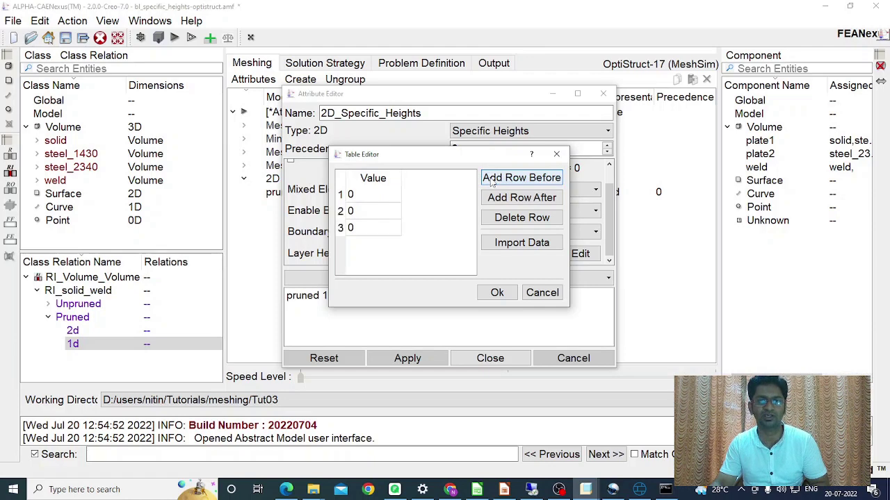
# Step: Set the three layer heights to 1.5, 1.5 and 2 mm and accept the table
pyautogui.doubleClick(366, 197)
pyautogui.write('1.5')
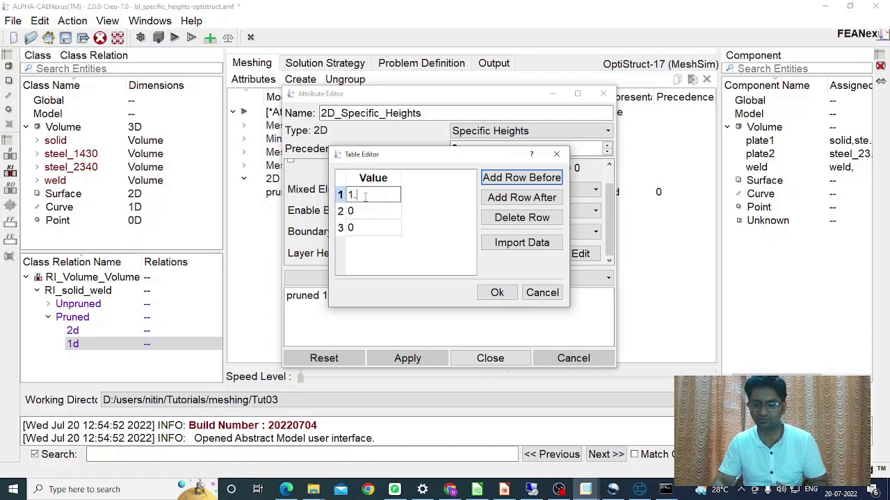
pyautogui.doubleClick(362, 212)
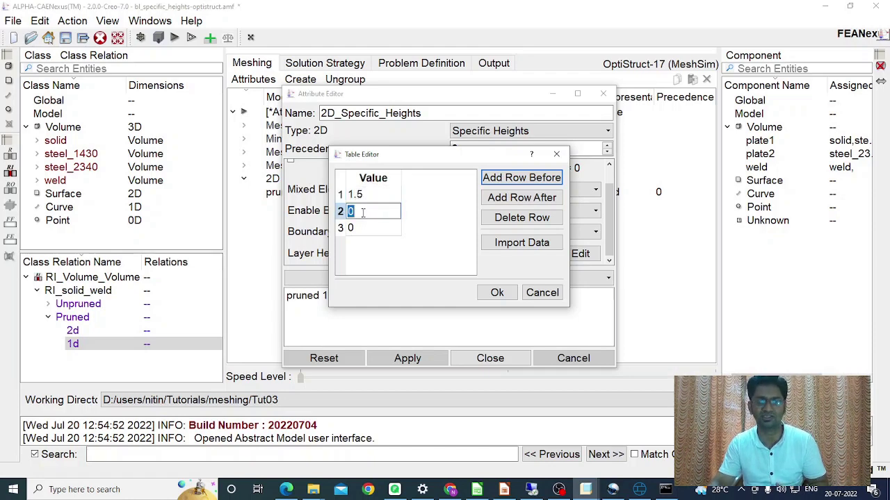
pyautogui.write('1.5')
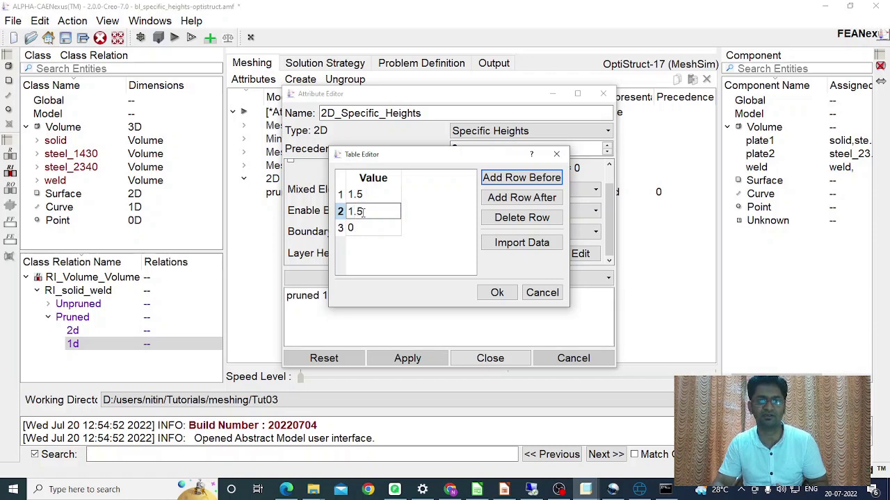
pyautogui.press('Return')
pyautogui.doubleClick(360, 228)
pyautogui.write('2')
pyautogui.press('Return')
pyautogui.click(359, 251)
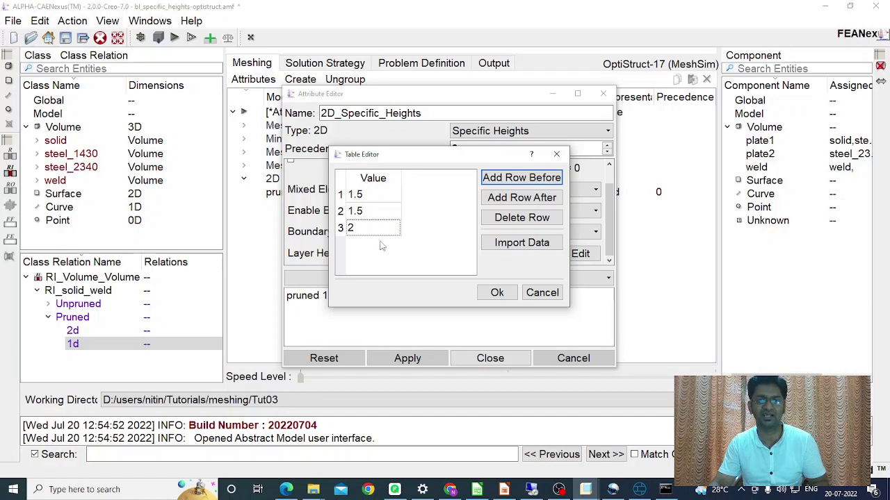
pyautogui.moveTo(431, 164); pyautogui.dragTo(487, 161)
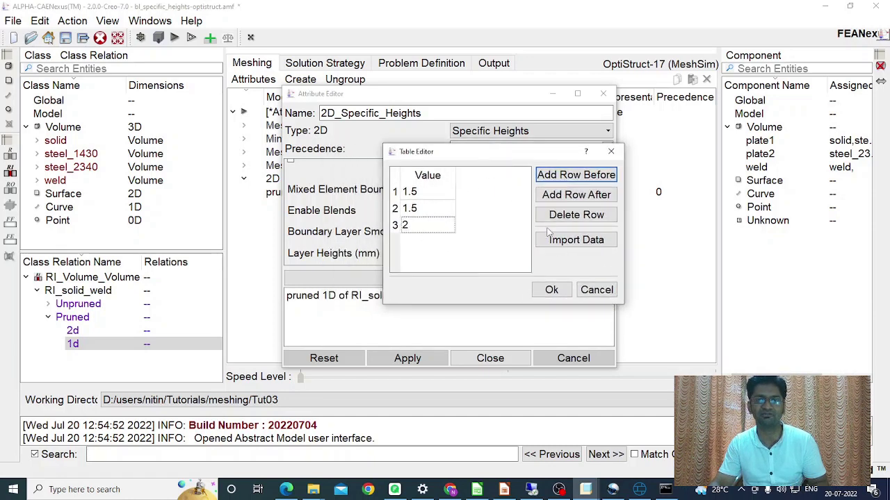
pyautogui.click(548, 291)
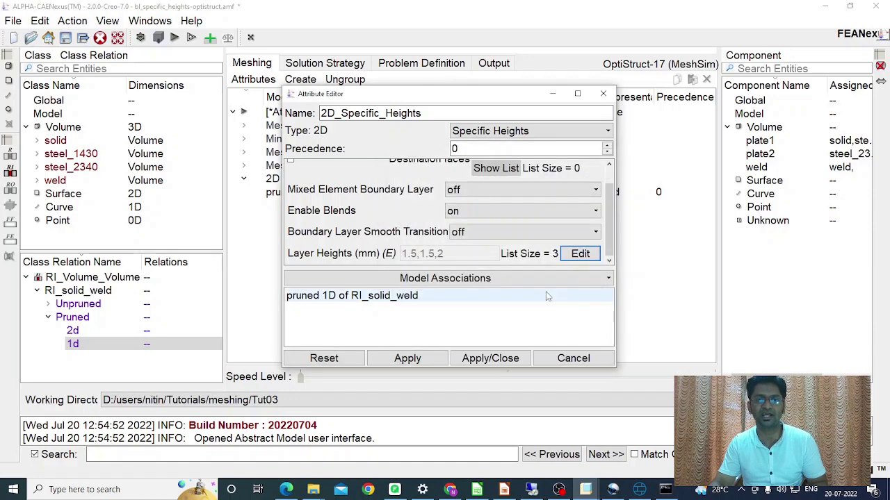
# Step: Apply and close the specific heights attribute, and widen the Name and Model Entity columns of the meshing list
pyautogui.click(491, 359)
pyautogui.moveTo(431, 97); pyautogui.dragTo(524, 97)
pyautogui.moveTo(394, 98); pyautogui.dragTo(427, 98)
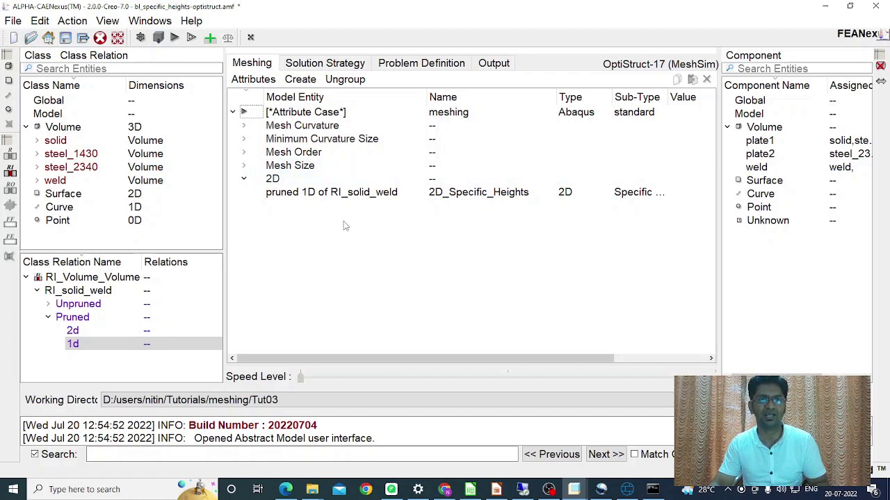
# Step: Generate the simulation model from plates.asm.3 in the Creo folder and view it maximized at an angle
pyautogui.click(174, 38)
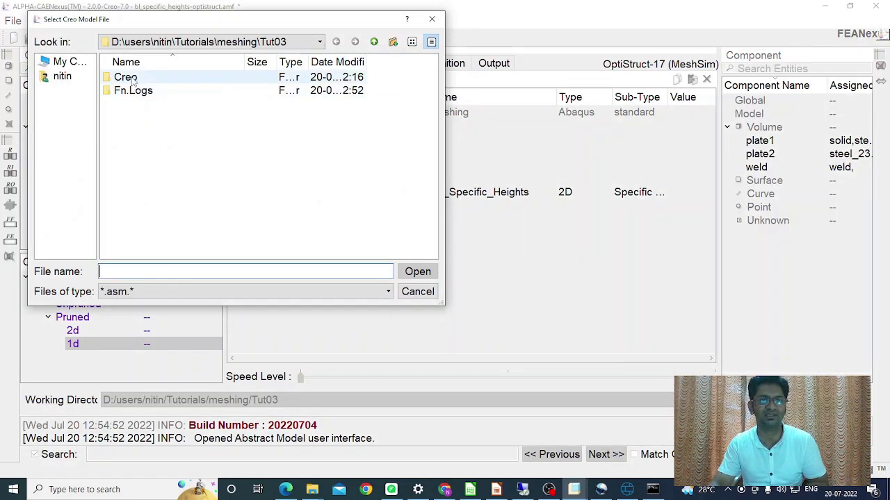
pyautogui.doubleClick(133, 78)
pyautogui.click(145, 78)
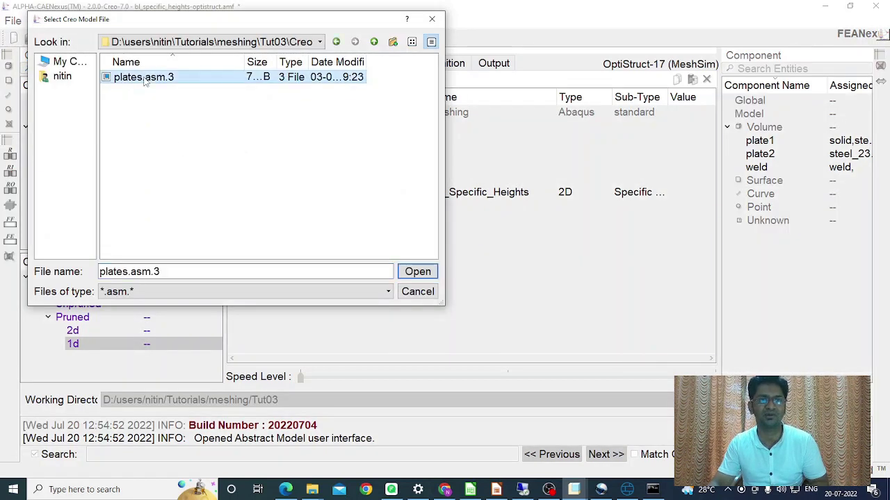
pyautogui.click(417, 273)
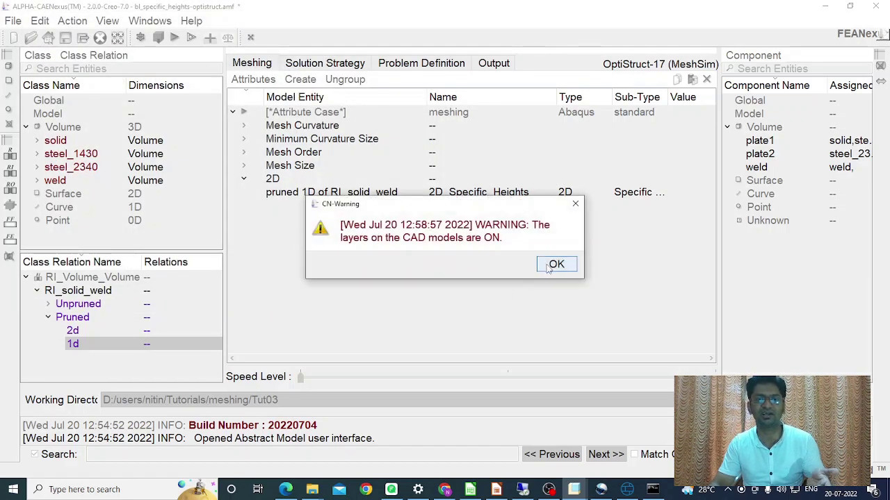
pyautogui.click(549, 268)
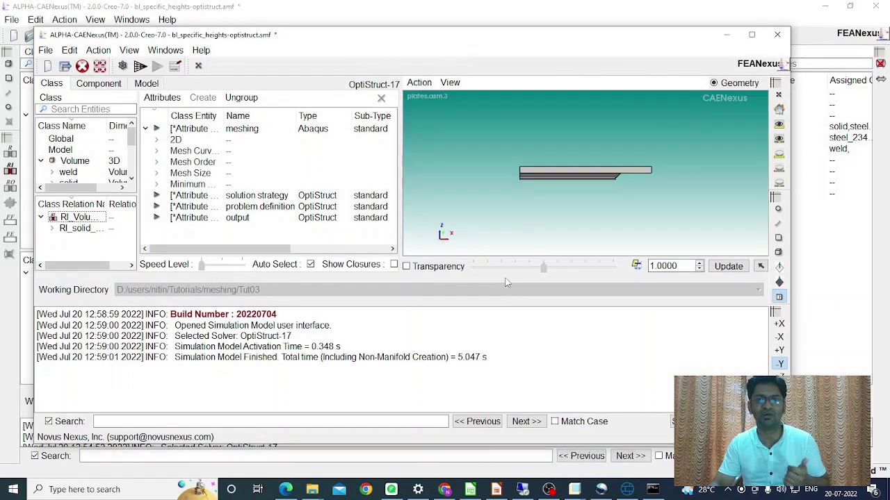
pyautogui.click(751, 35)
pyautogui.moveTo(684, 213); pyautogui.dragTo(531, 186)
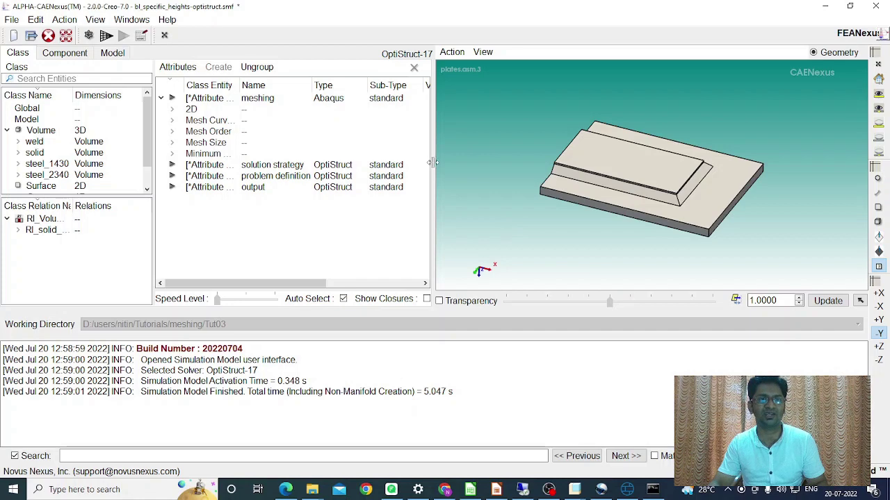
# Step: Generate the mesh and examine the structured layers along the weld edges at the plate corner
pyautogui.click(106, 39)
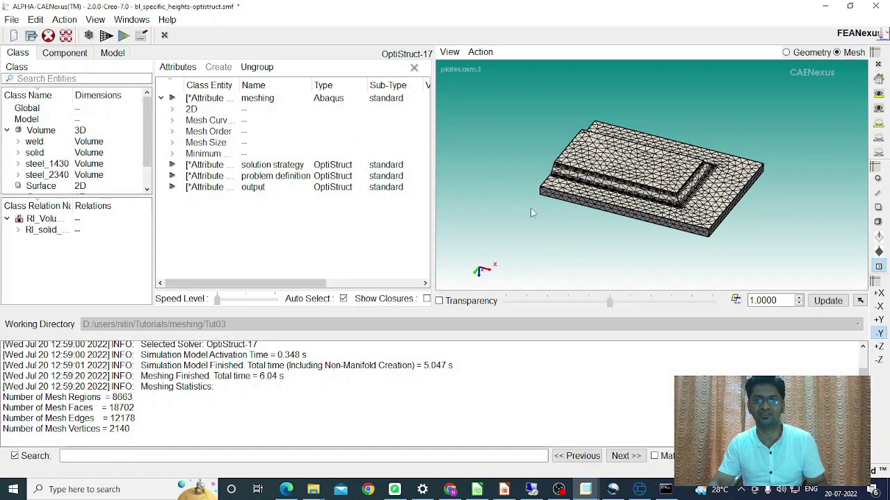
pyautogui.moveTo(557, 238); pyautogui.dragTo(505, 234, button='middle')
pyautogui.moveTo(725, 252); pyautogui.dragTo(741, 241, button='middle')
pyautogui.scroll(5, 664, 240)
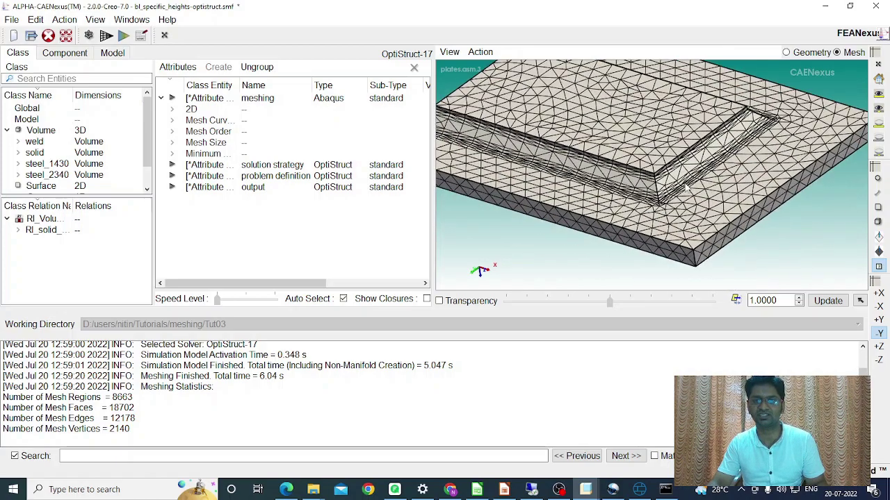
pyautogui.scroll(4, 686, 186)
pyautogui.scroll(5, 679, 183)
pyautogui.scroll(1, 672, 207)
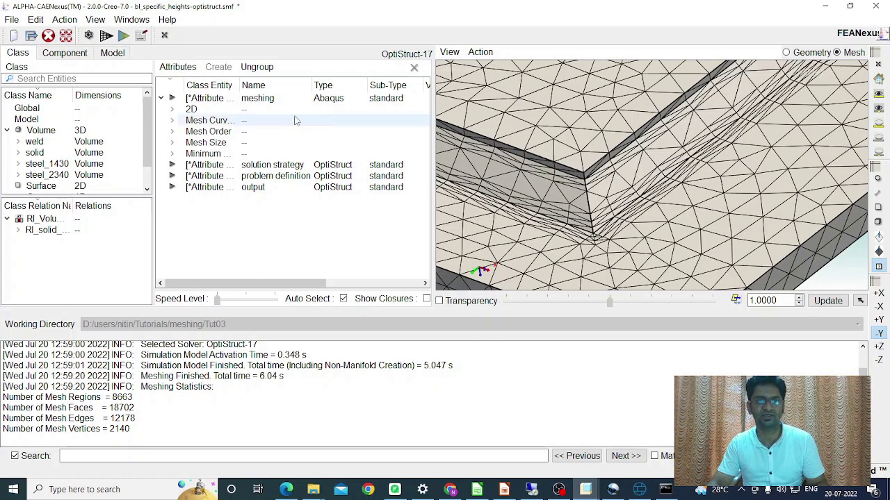
# Step: Open the 2D_Specific_Heights attribute of the simulation model's meshing case in an enlarged editor to review its settings
pyautogui.click(172, 109)
pyautogui.doubleClick(213, 121)
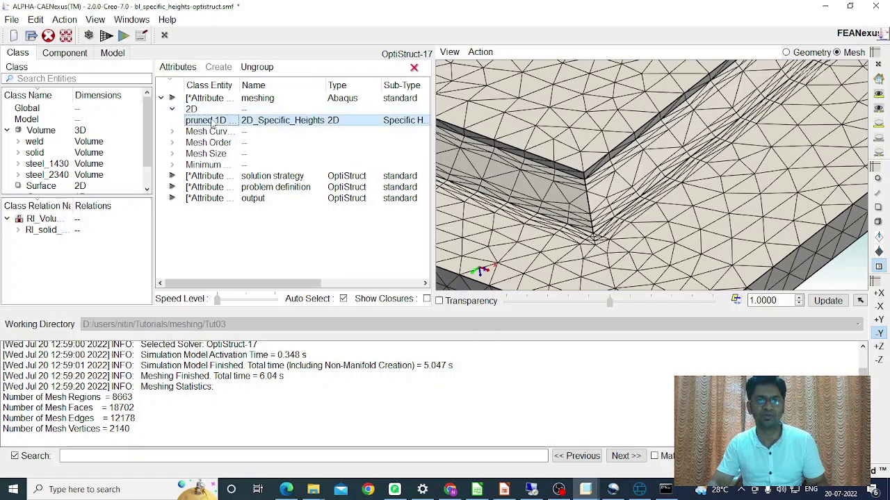
pyautogui.moveTo(420, 111); pyautogui.dragTo(244, 95)
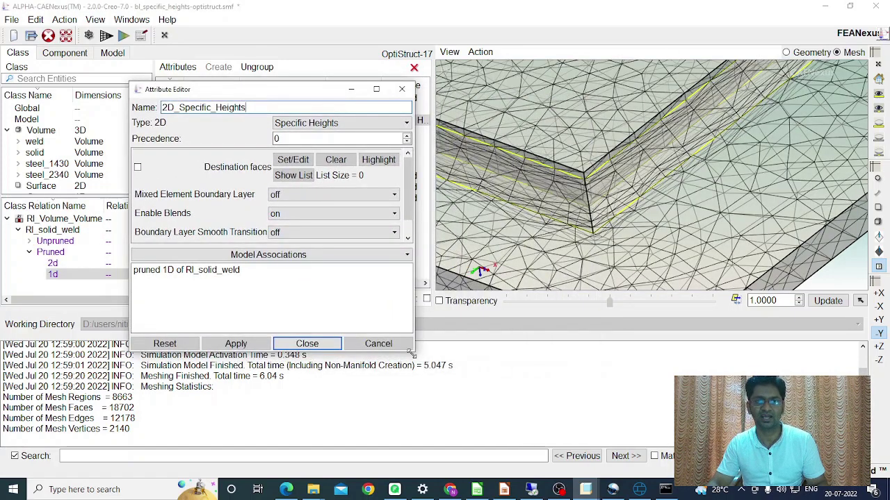
pyautogui.moveTo(411, 354); pyautogui.dragTo(454, 401)
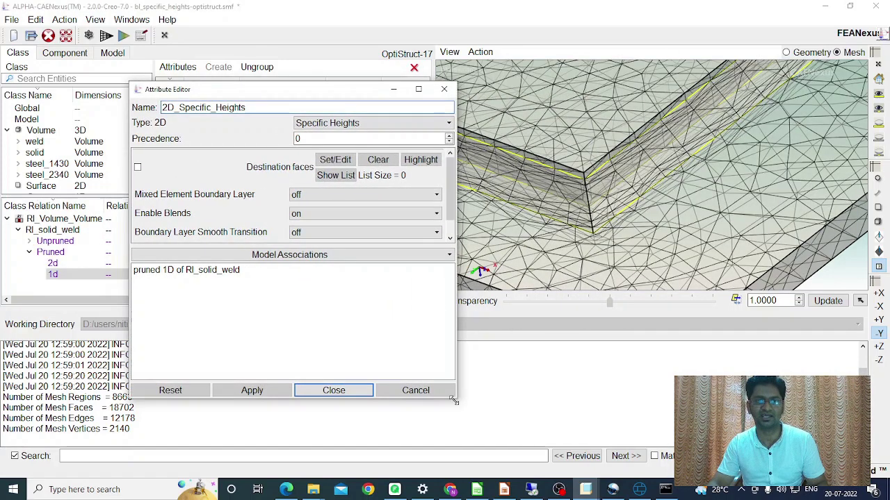
# Step: Display the geometry instead of the mesh and highlight the pruned 1D of RI_solid_weld association to examine its edges around the weld
pyautogui.click(786, 53)
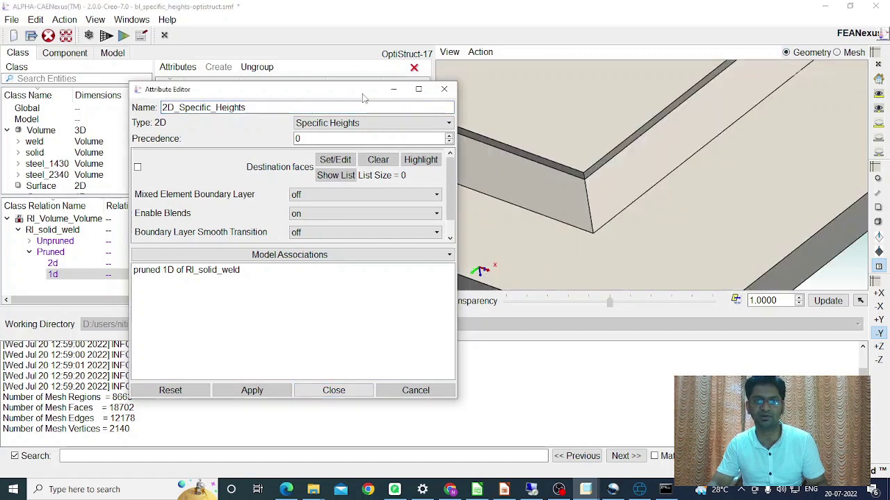
pyautogui.moveTo(363, 97); pyautogui.dragTo(275, 76)
pyautogui.click(102, 254)
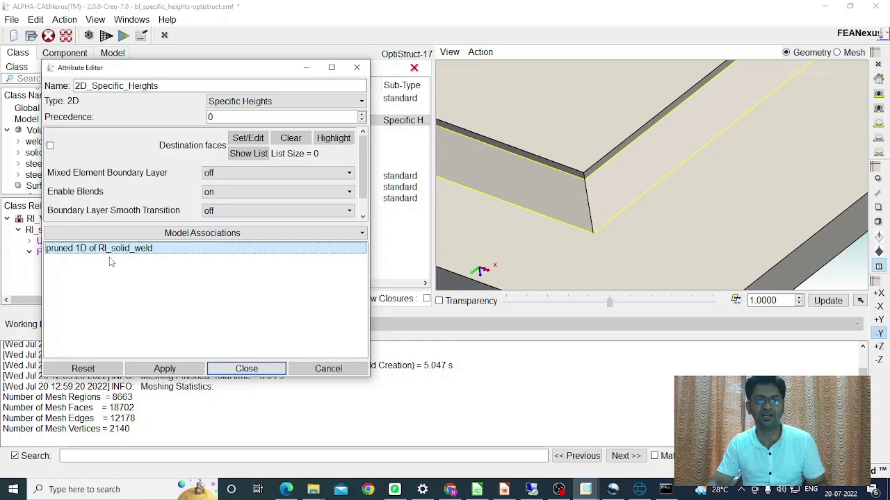
pyautogui.scroll(-5, 577, 107)
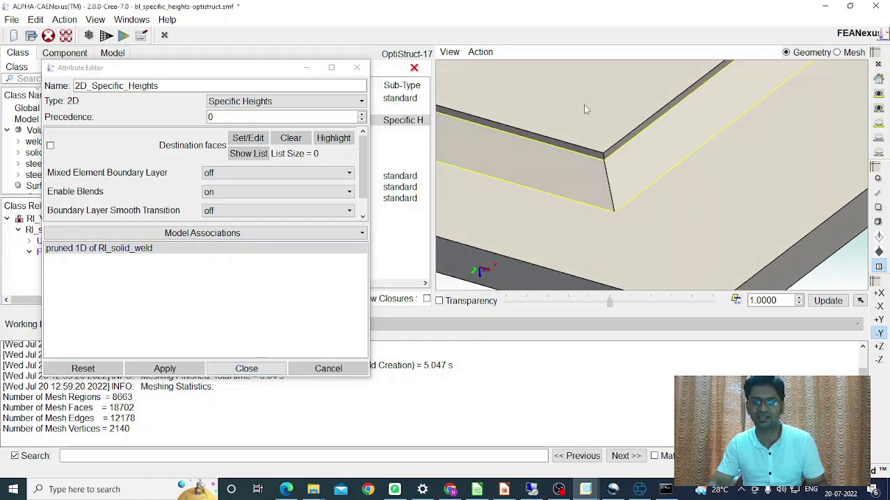
pyautogui.scroll(5, 631, 148)
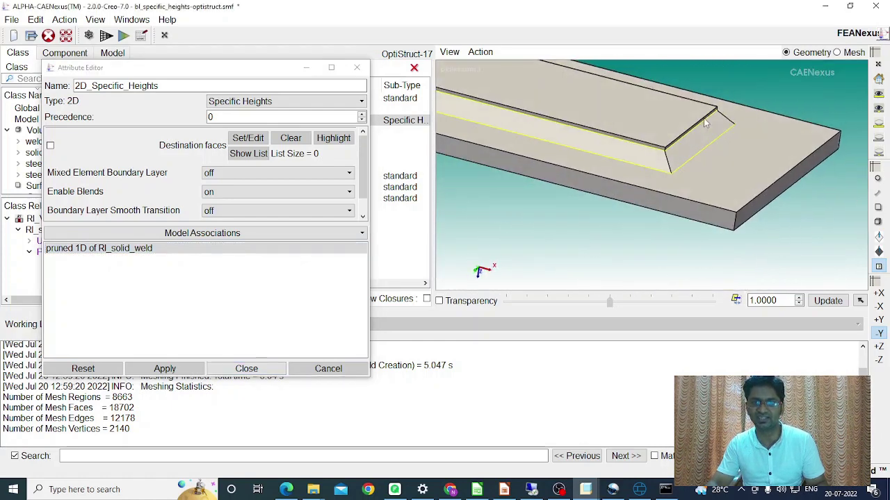
pyautogui.moveTo(674, 164); pyautogui.dragTo(622, 171)
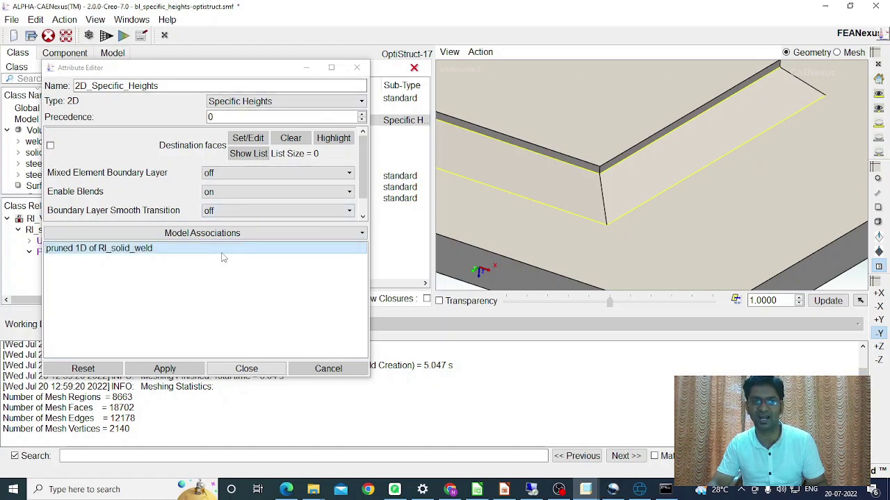
# Step: Review the layer heights of the 2D_Specific_Heights attribute and display the mesh to examine the layers at the weld corner
pyautogui.moveTo(362, 179); pyautogui.dragTo(440, 252)
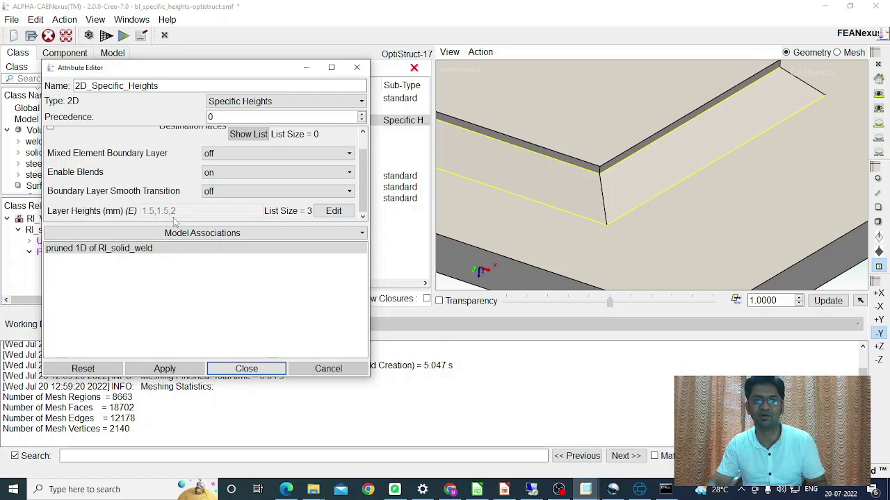
pyautogui.click(837, 53)
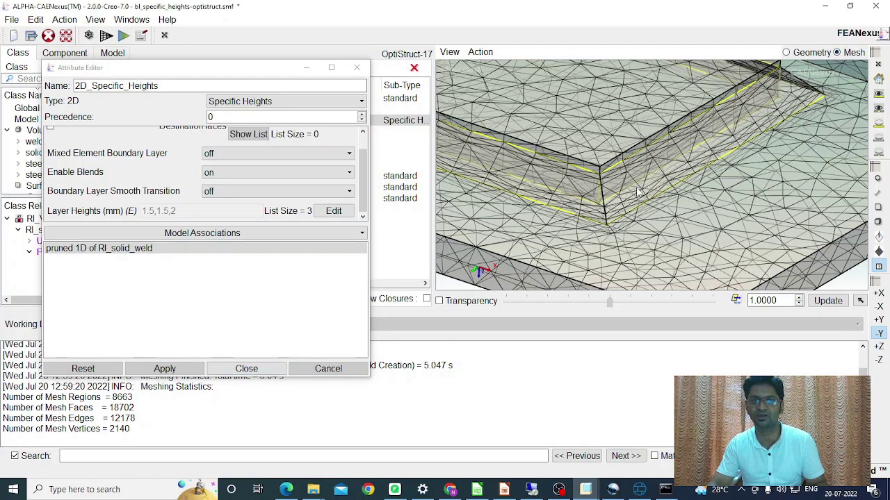
pyautogui.scroll(5, 612, 229)
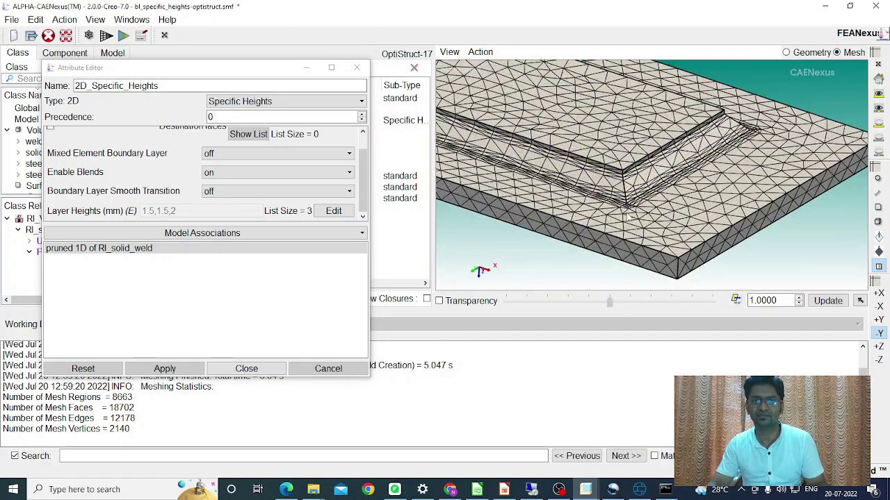
pyautogui.scroll(1, 609, 245)
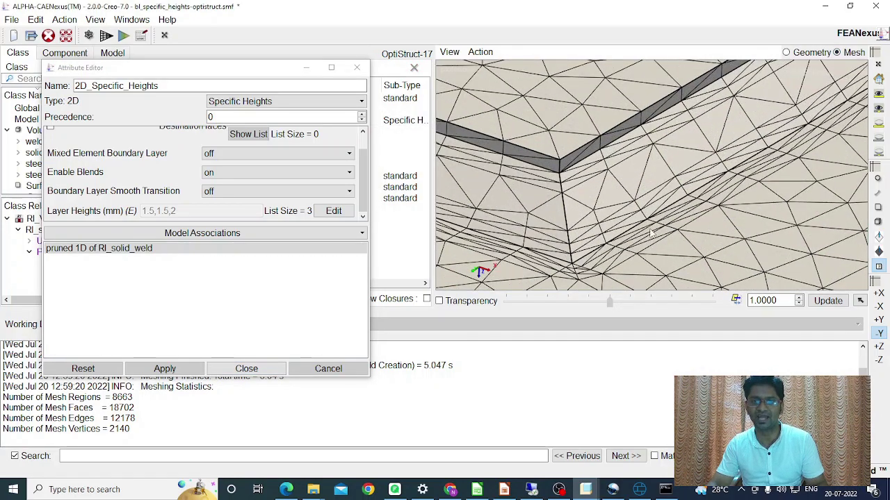
# Step: Highlight the pruned 1D of RI_solid_weld association over the mesh and examine the boundary layers on both sides of the weld edges
pyautogui.click(86, 248)
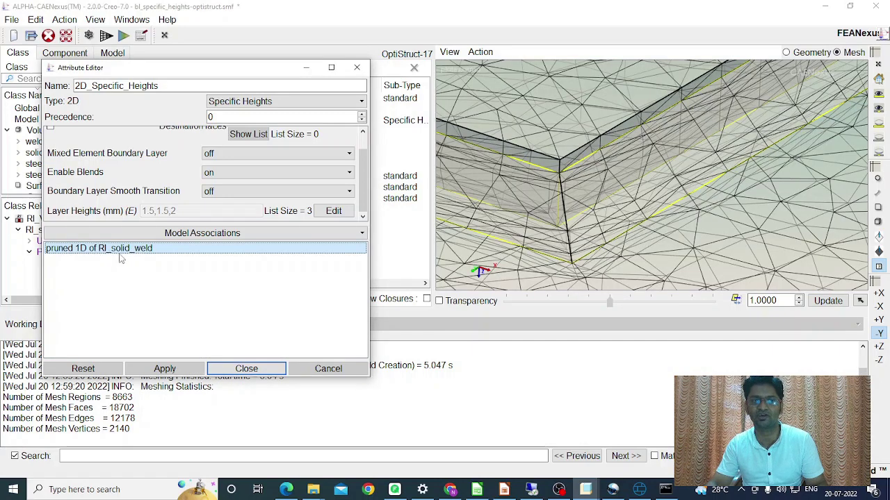
pyautogui.scroll(-4, 561, 220)
pyautogui.click(520, 268)
pyautogui.scroll(-1, 554, 266)
pyautogui.scroll(3, 642, 198)
pyautogui.scroll(1, 652, 202)
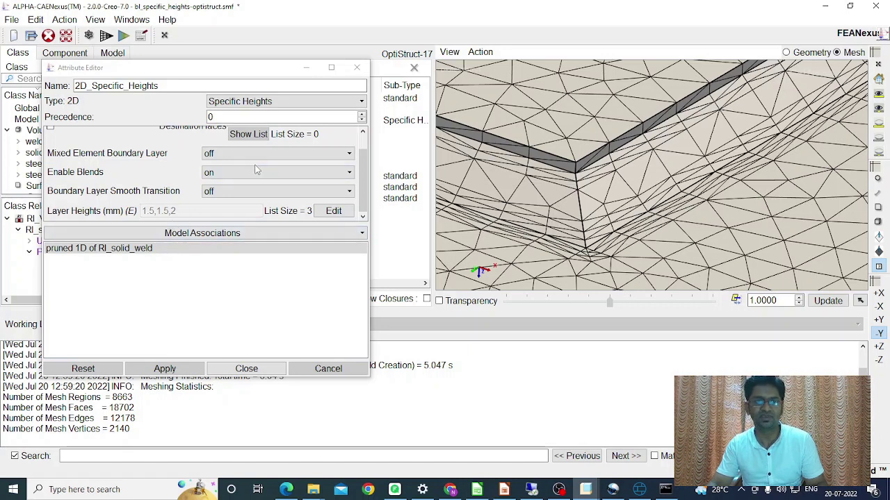
pyautogui.scroll(1, 257, 169)
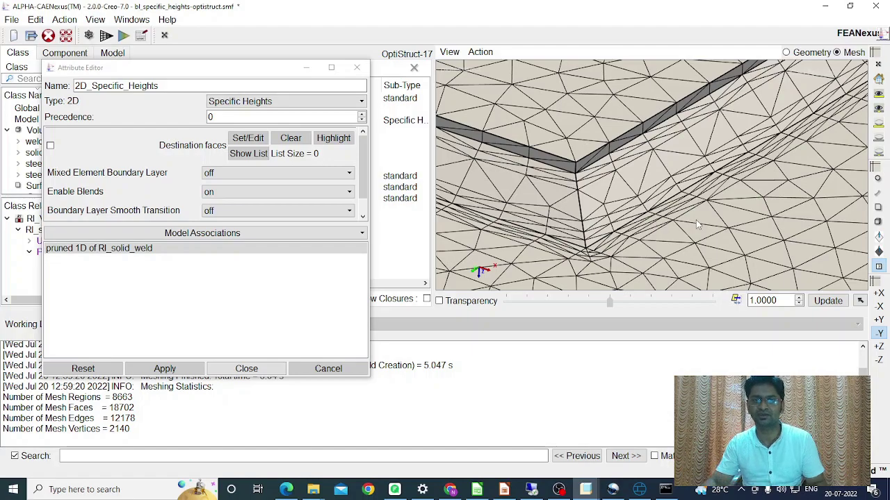
pyautogui.scroll(-5, 696, 220)
pyautogui.scroll(2, 671, 221)
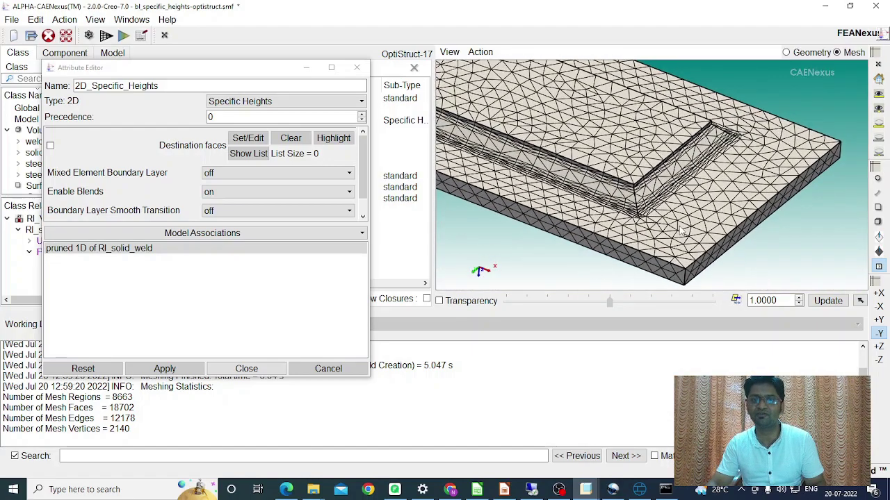
pyautogui.scroll(3, 691, 221)
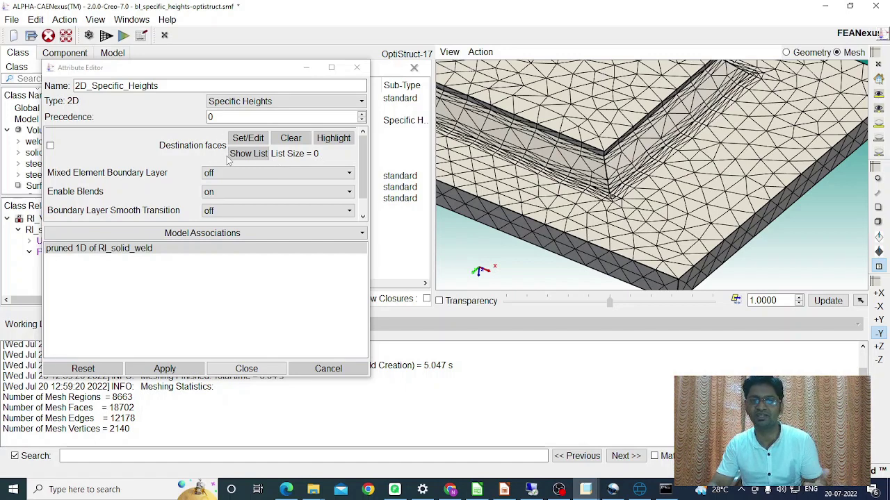
# Step: Close the attribute editor and the simulation model window to return to the abstract model
pyautogui.click(245, 368)
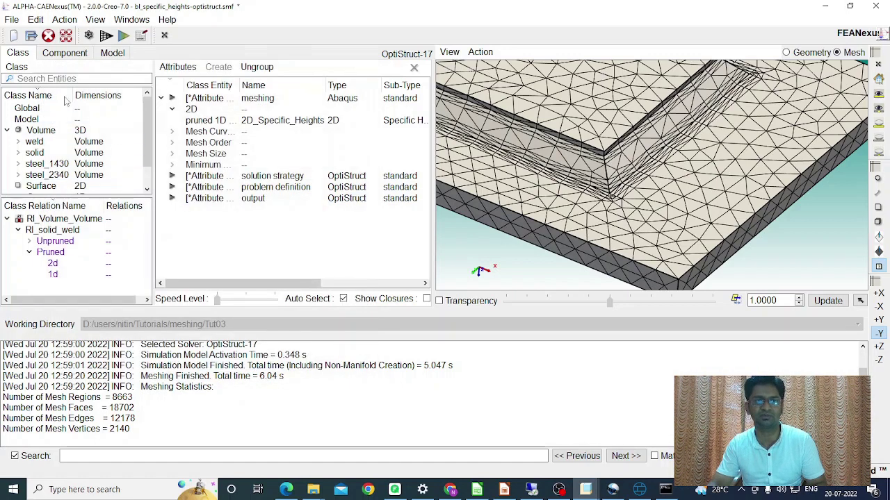
pyautogui.click(48, 36)
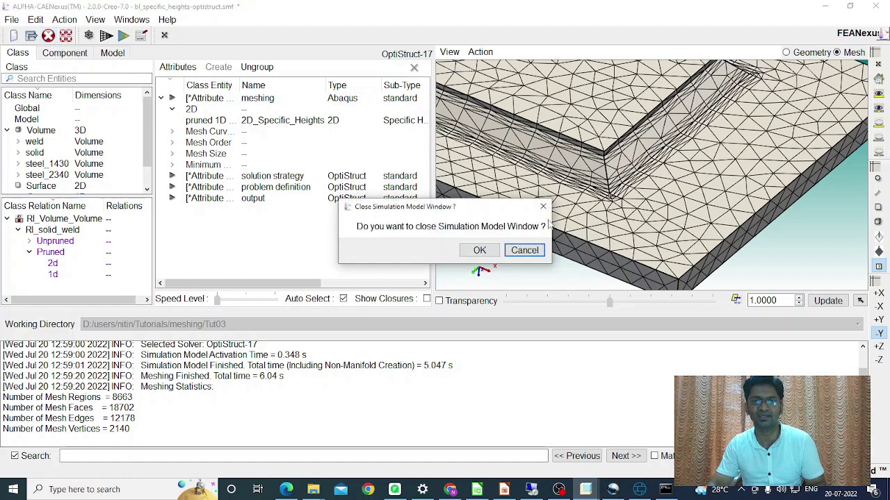
pyautogui.click(480, 252)
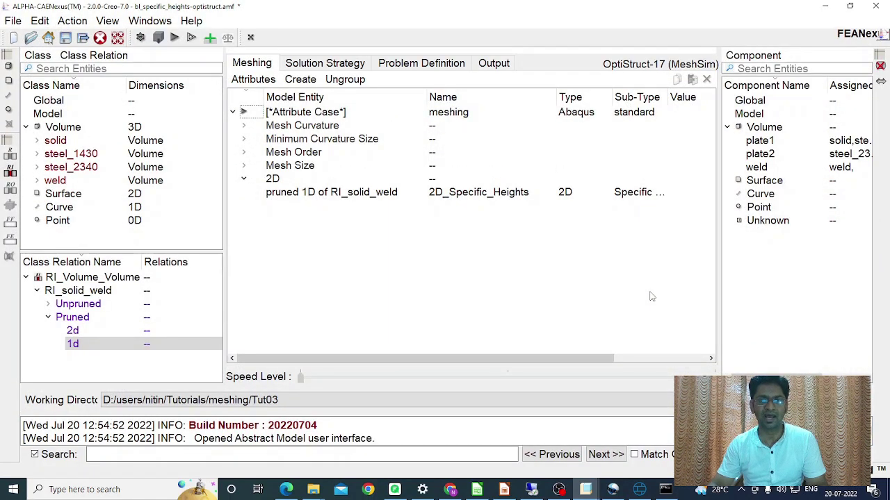
# Step: Enable destination faces in the 2D_Specific_Heights attribute and assign the Boundary of steel_1430 to them
pyautogui.doubleClick(324, 196)
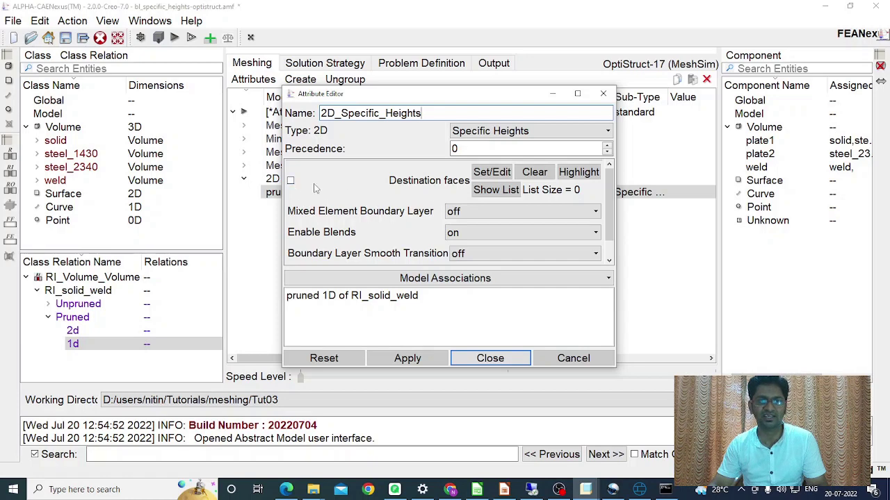
pyautogui.click(291, 180)
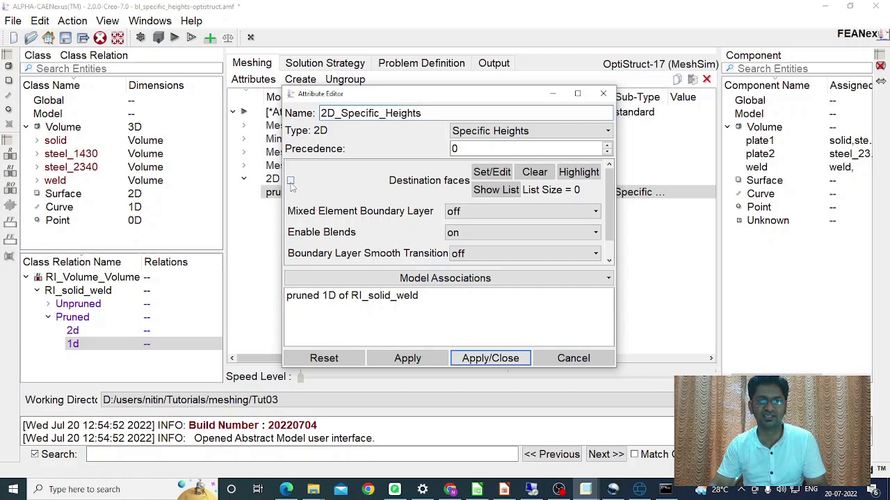
pyautogui.click(490, 172)
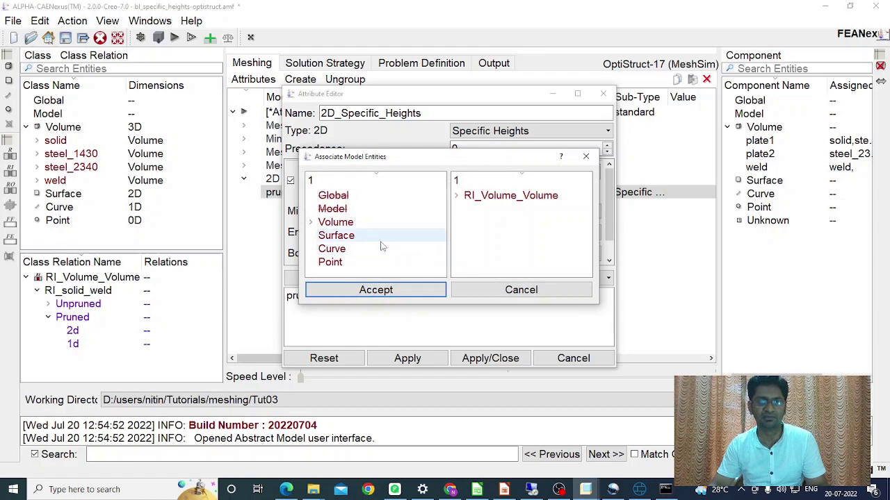
pyautogui.click(311, 223)
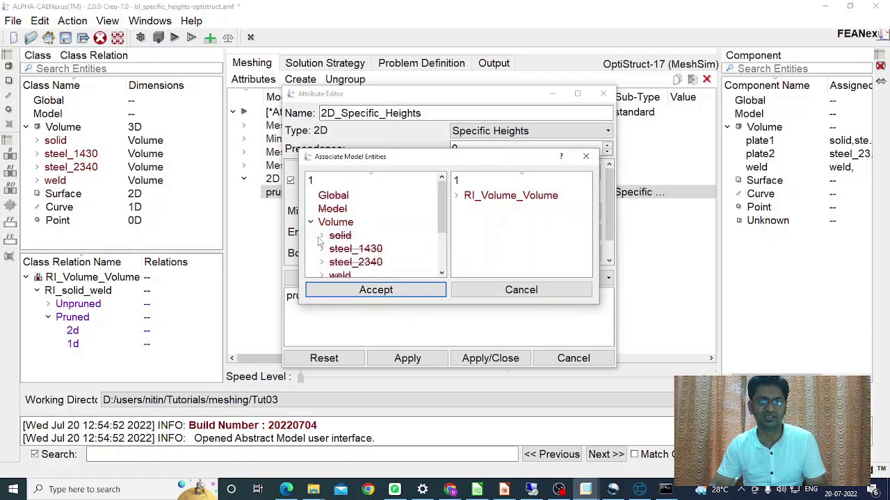
pyautogui.scroll(-1, 318, 241)
pyautogui.click(322, 208)
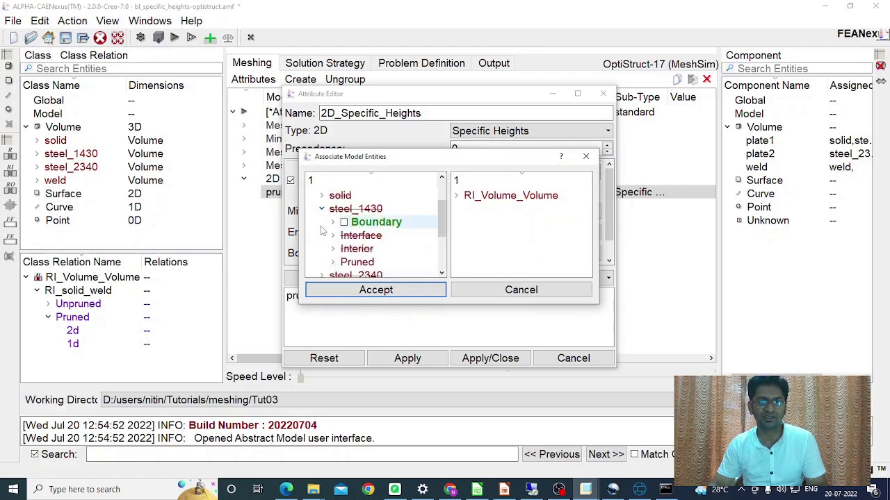
pyautogui.click(357, 293)
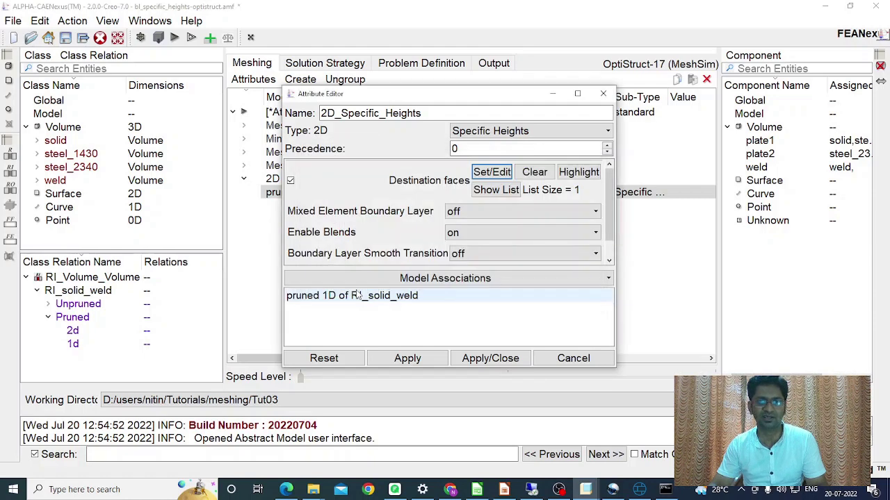
pyautogui.click(475, 359)
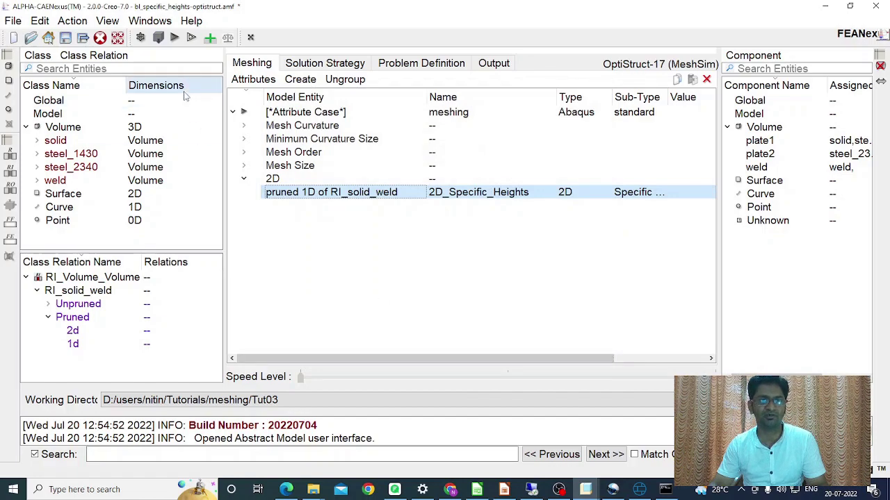
# Step: Regenerate the simulation model and its mesh, and examine the boundary layers at the weld corner from an angle
pyautogui.click(174, 37)
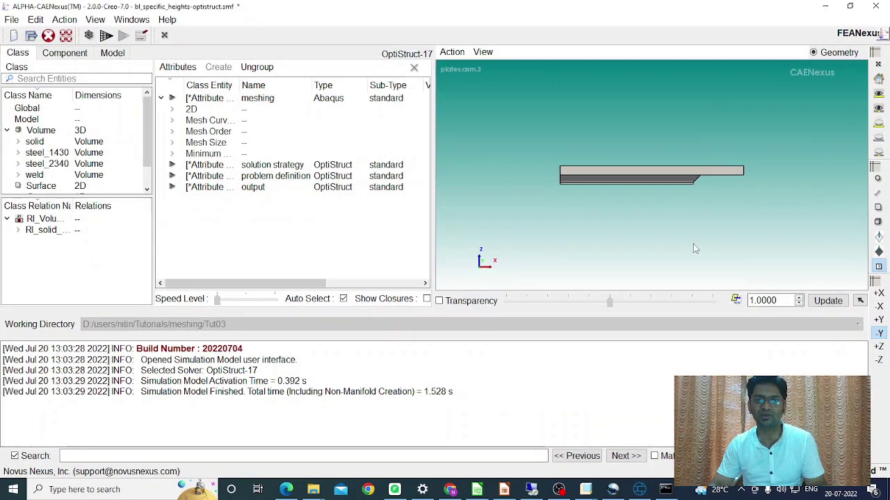
pyautogui.click(107, 36)
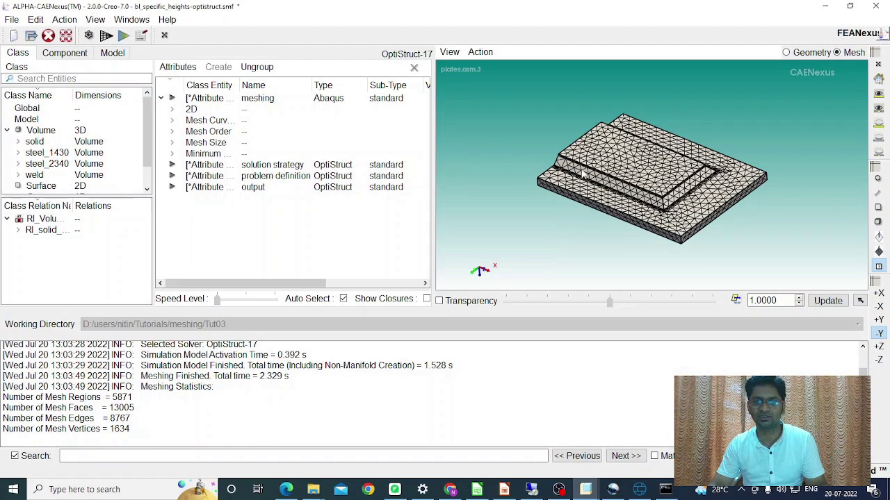
pyautogui.scroll(5, 694, 210)
pyautogui.scroll(5, 693, 209)
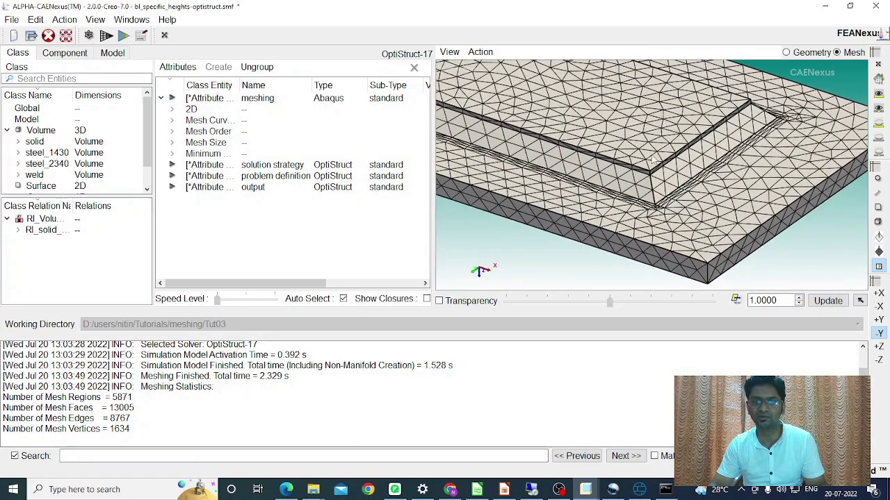
pyautogui.scroll(2, 675, 186)
pyautogui.scroll(-1, 671, 190)
pyautogui.moveTo(657, 205); pyautogui.dragTo(615, 212, button='middle')
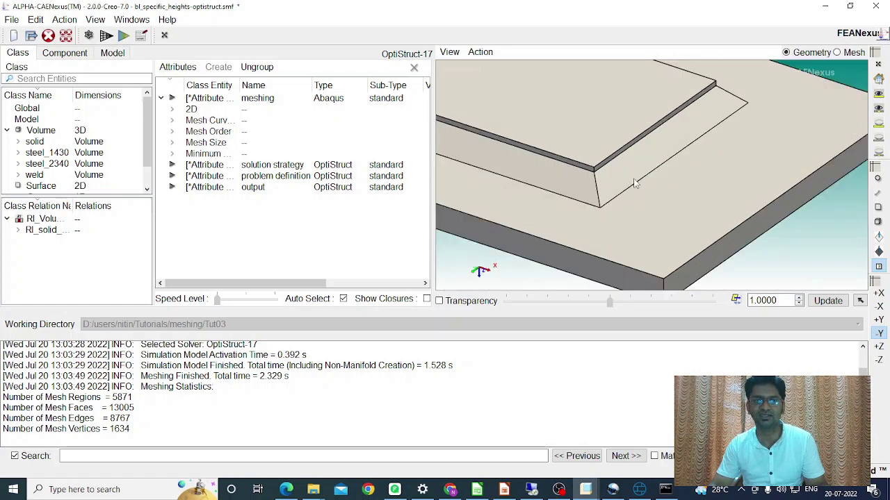
# Step: Open the simulation model's 2D_Specific_Heights attribute and highlight its destination faces on the plate geometry
pyautogui.click(172, 109)
pyautogui.doubleClick(196, 122)
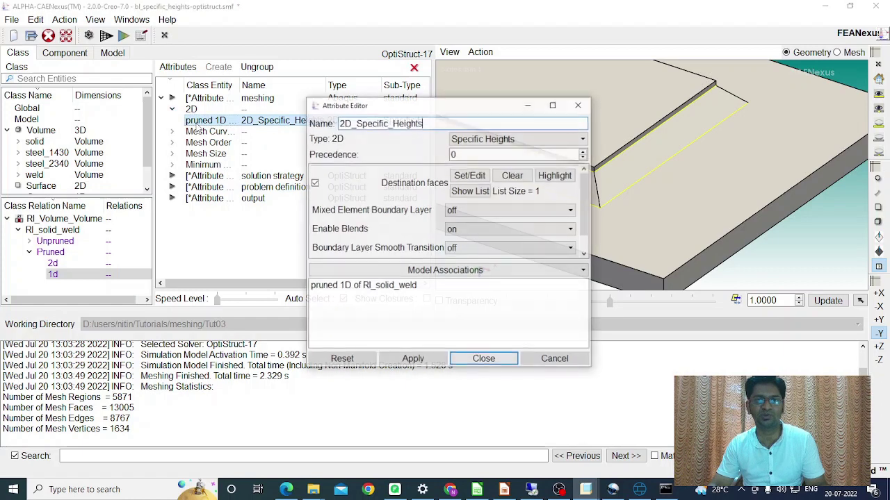
pyautogui.moveTo(370, 105); pyautogui.dragTo(171, 107)
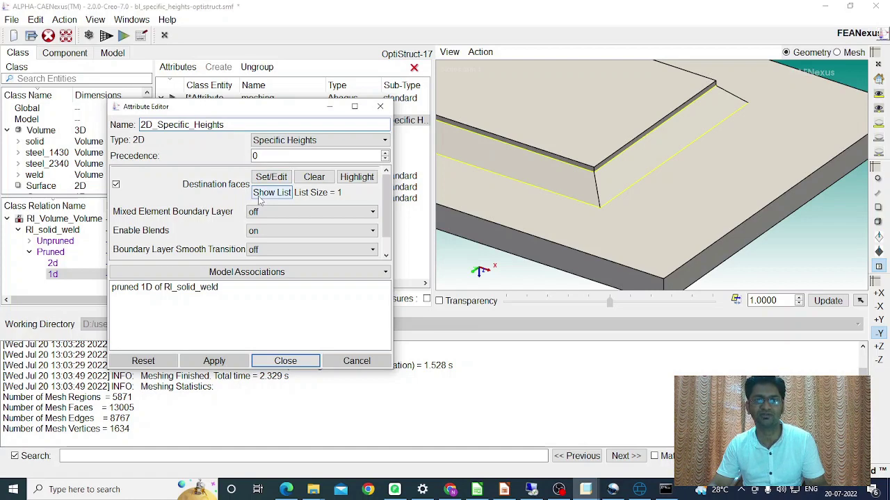
pyautogui.click(357, 178)
pyautogui.scroll(-4, 647, 209)
pyautogui.moveTo(647, 207)
pyautogui.mouseDown(button='middle')
pyautogui.moveTo(642, 235)
pyautogui.moveTo(643, 219)
pyautogui.mouseUp(button='middle')
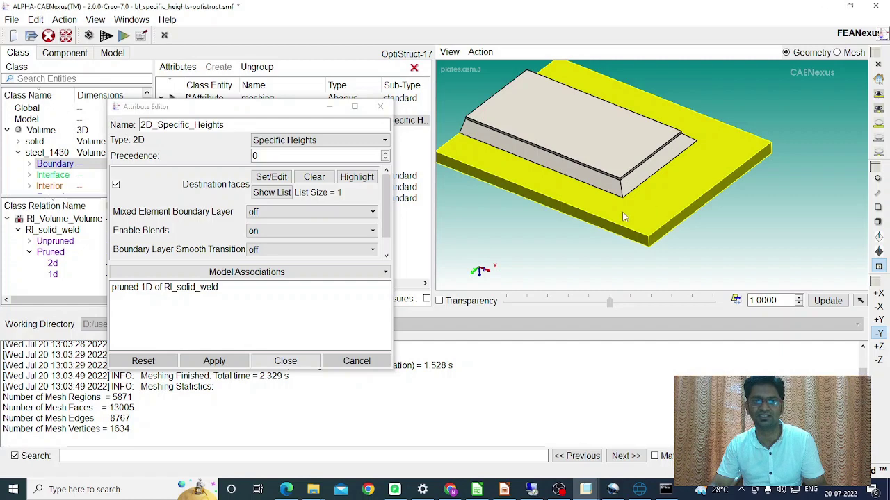
# Step: Highlight the pruned 1D of RI_solid_weld edges near the weld corner and compare them with the highlighted destination faces
pyautogui.click(193, 289)
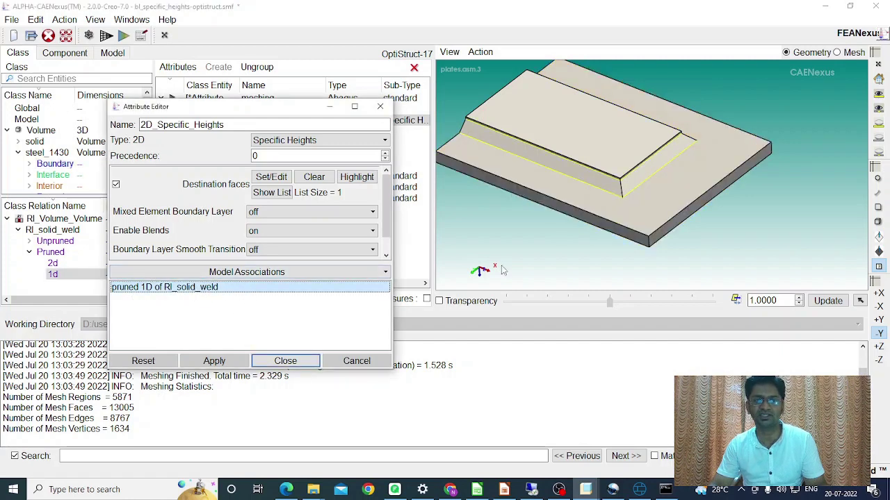
pyautogui.scroll(3, 639, 184)
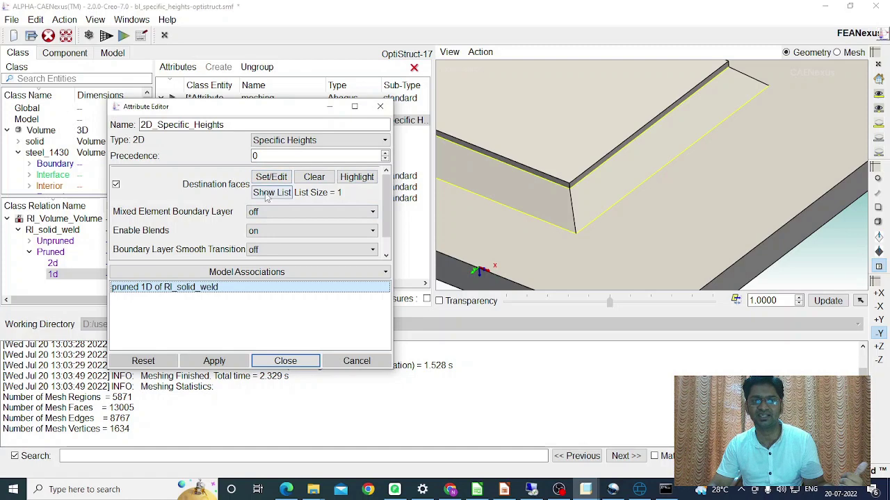
pyautogui.click(359, 182)
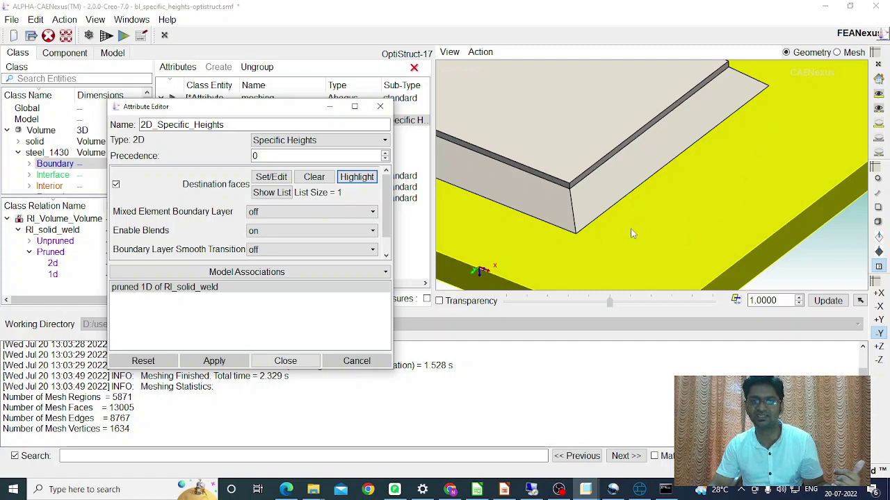
# Step: Display the mesh to examine the layers on the destination faces around the weld, and close the attribute editor
pyautogui.click(837, 53)
pyautogui.click(837, 53)
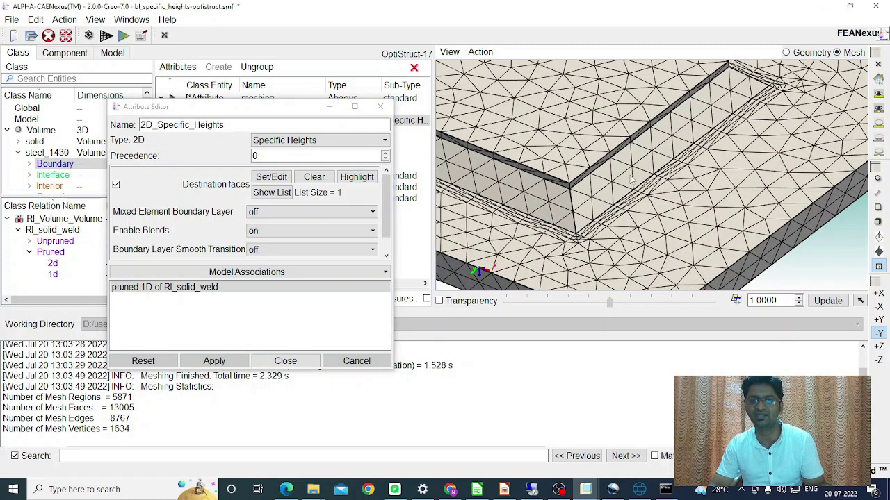
pyautogui.scroll(-2, 709, 205)
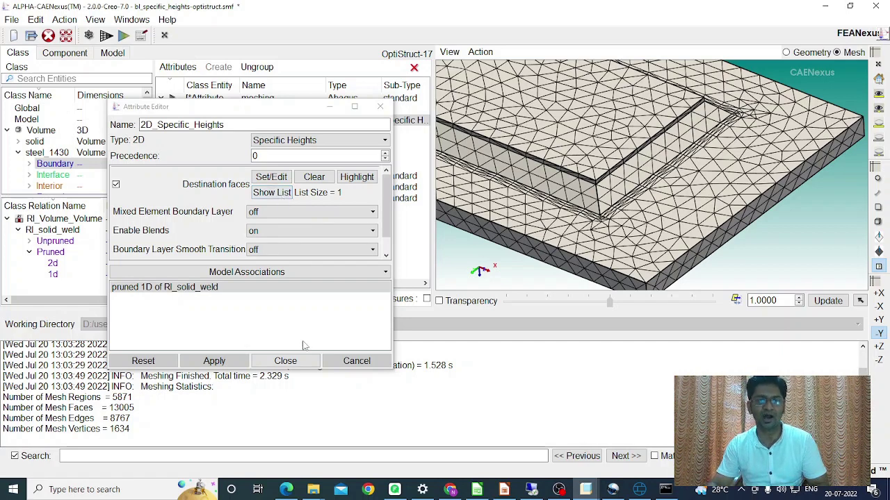
pyautogui.click(285, 361)
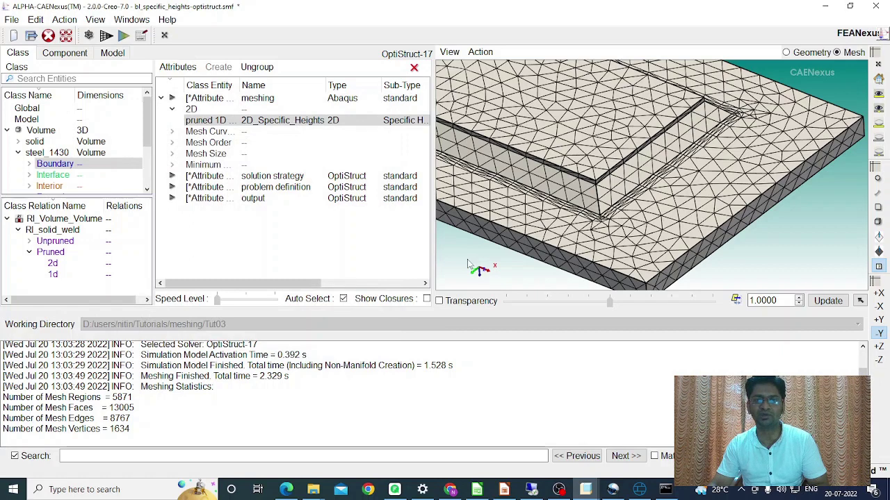